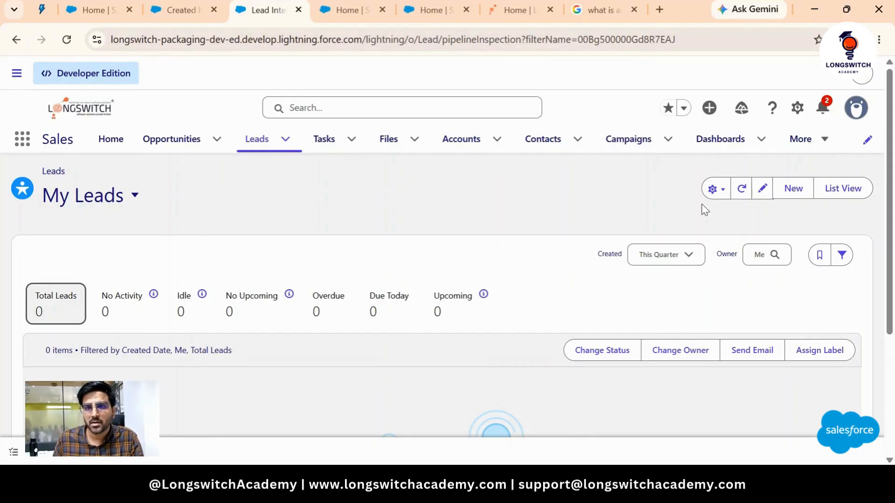
- Start a blank new lead from the Leads list and open the Salutation picklist
click(787, 189)
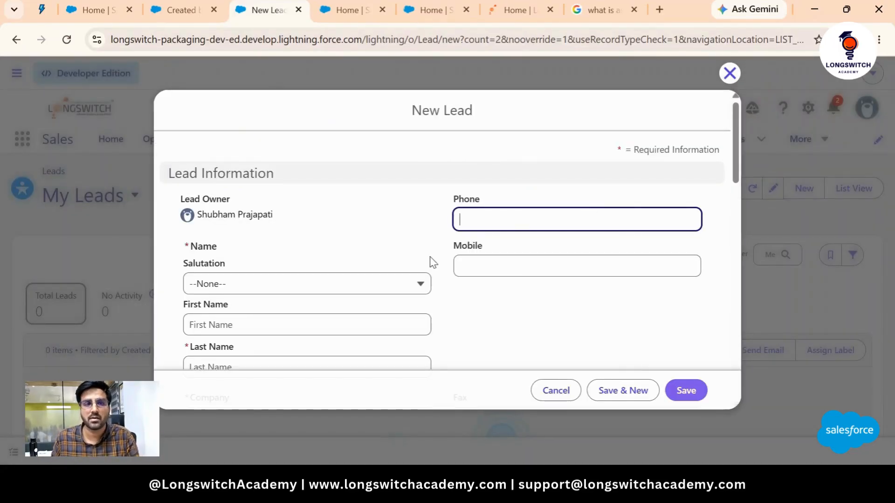
scroll(436, 260, down, 3)
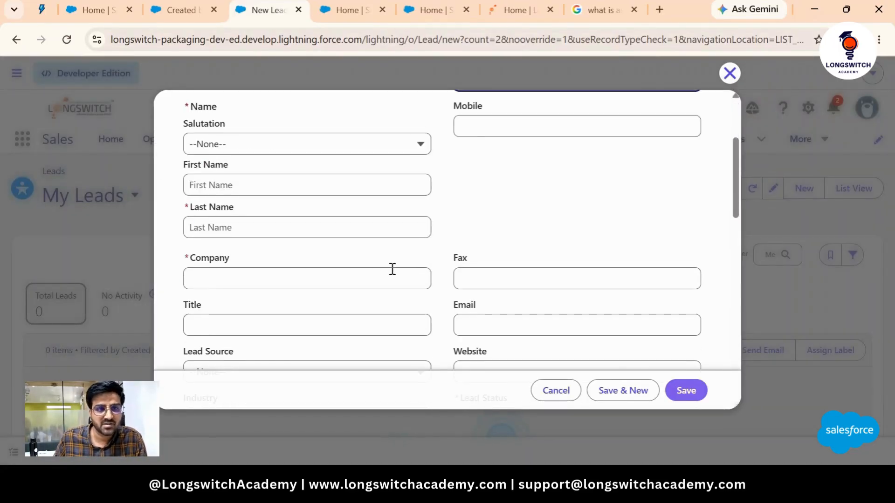
scroll(309, 191, up, 2)
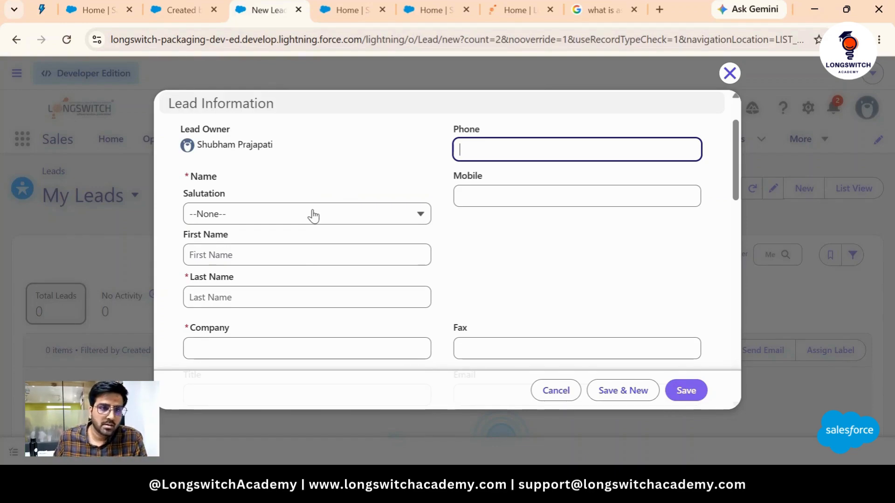
click(287, 218)
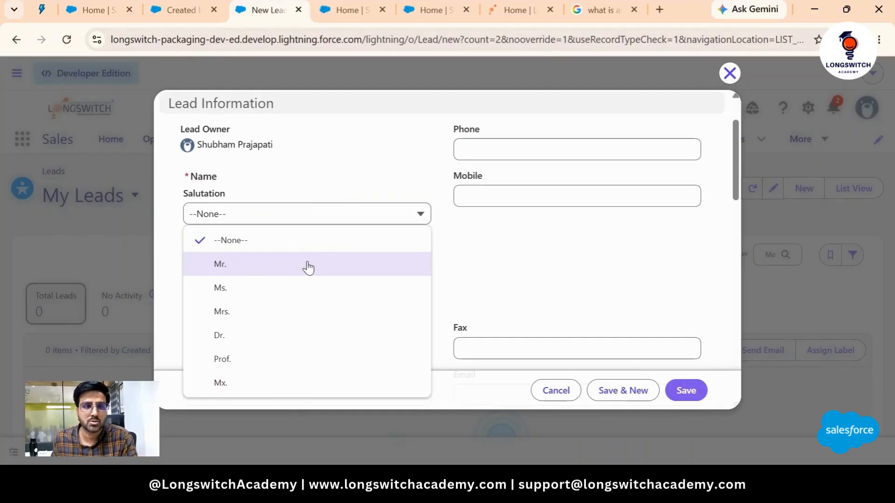
- Choose salutation Ms. and enter the lead's first and last name
click(246, 290)
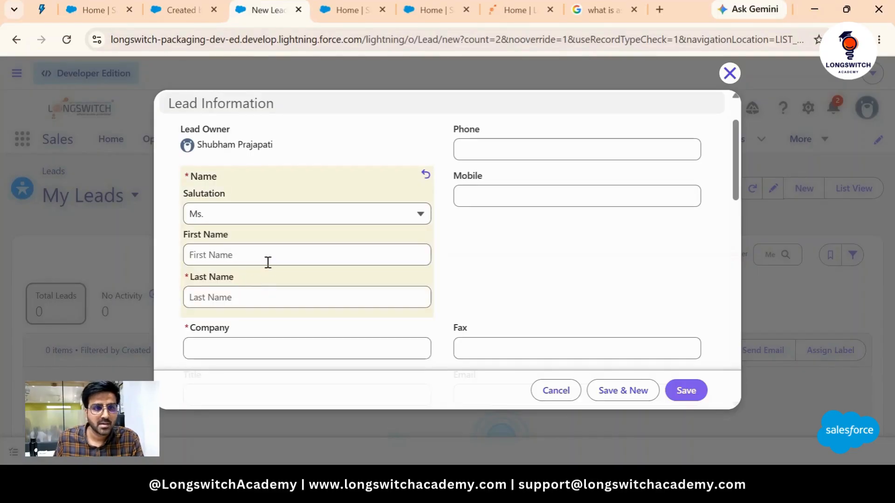
click(236, 259)
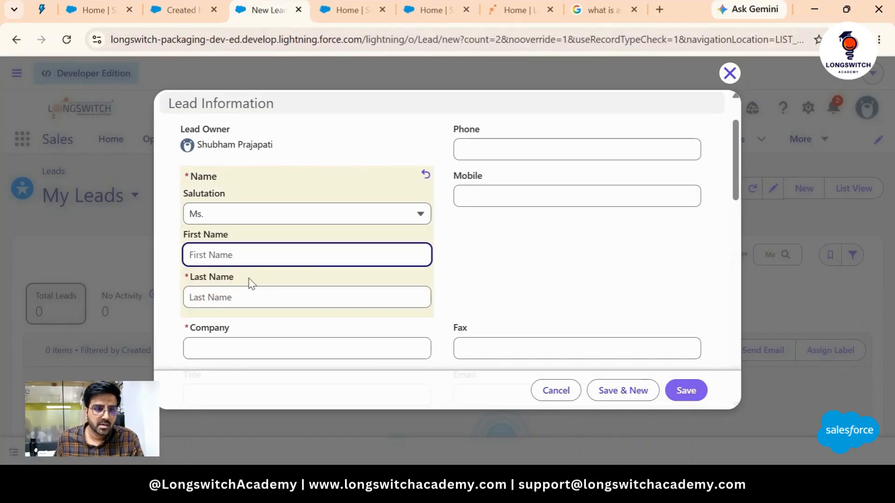
text(Christa)
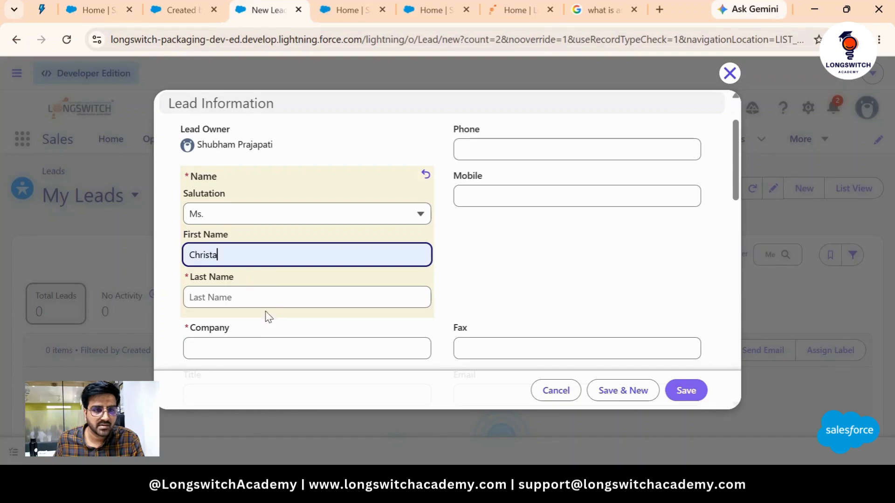
click(244, 299)
click(266, 353)
- Fill in company White Label Marketing and title Sales Head
scroll(271, 338, down, 3)
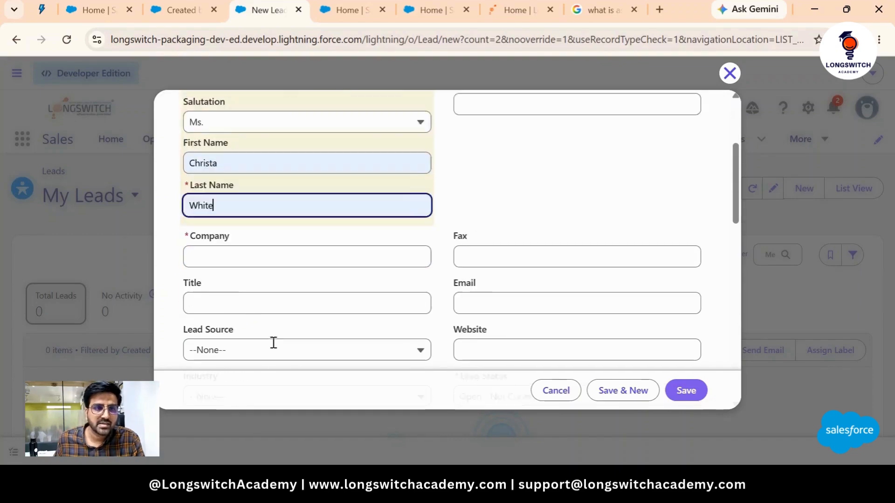
click(214, 210)
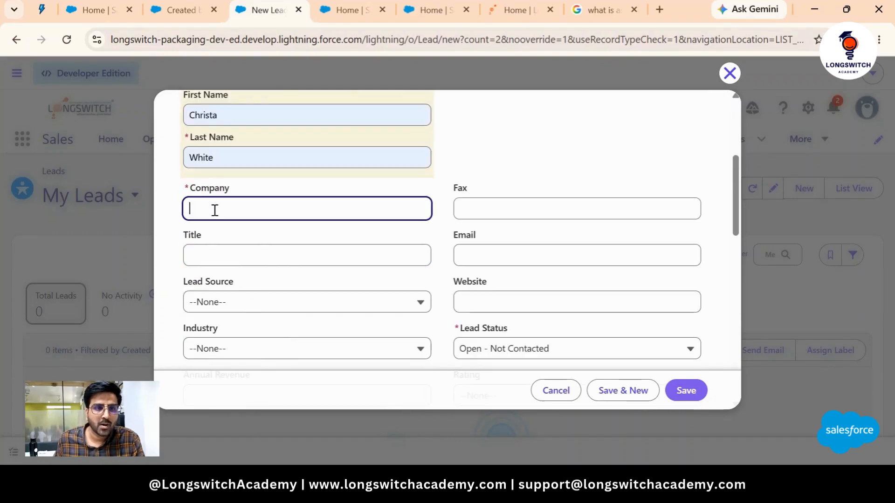
click(280, 269)
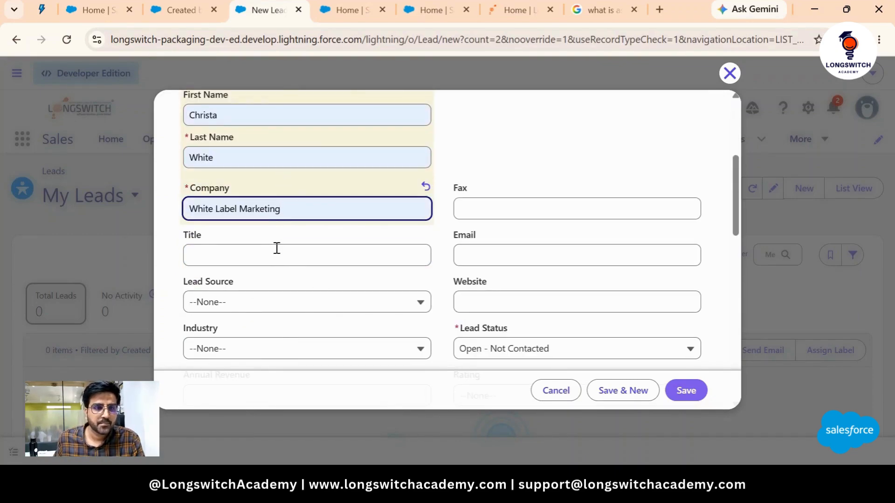
click(276, 249)
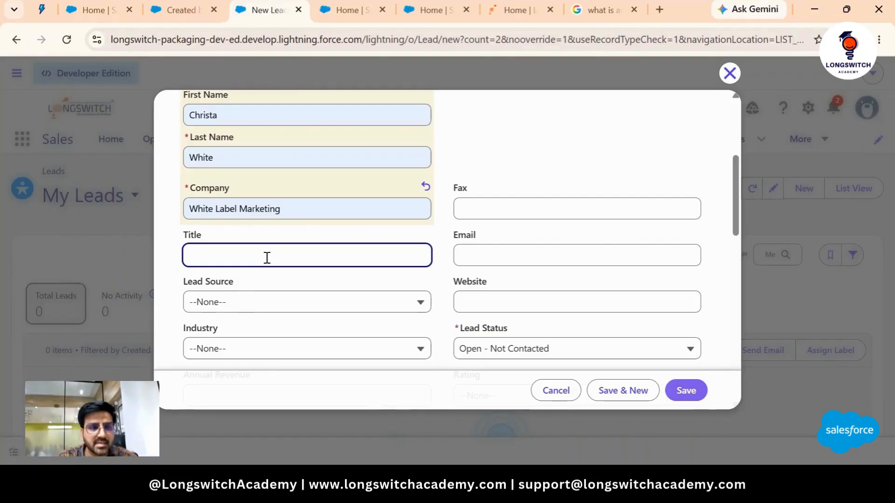
text(Sales)
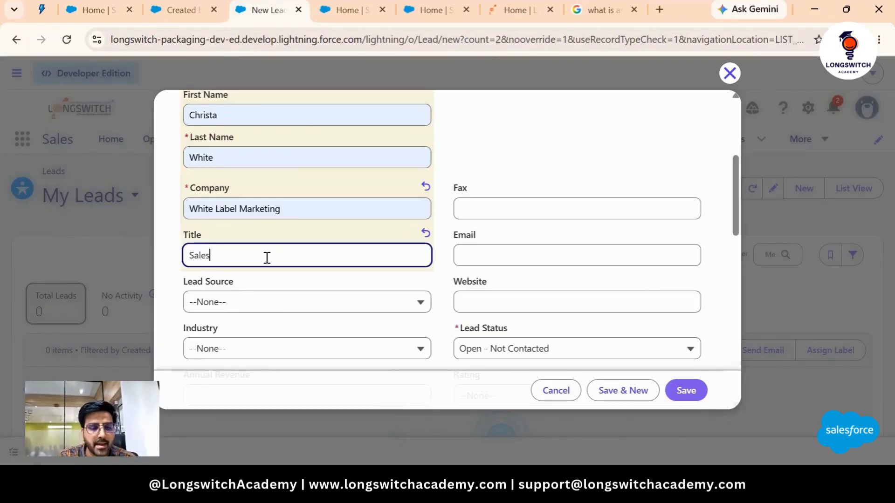
text( G)
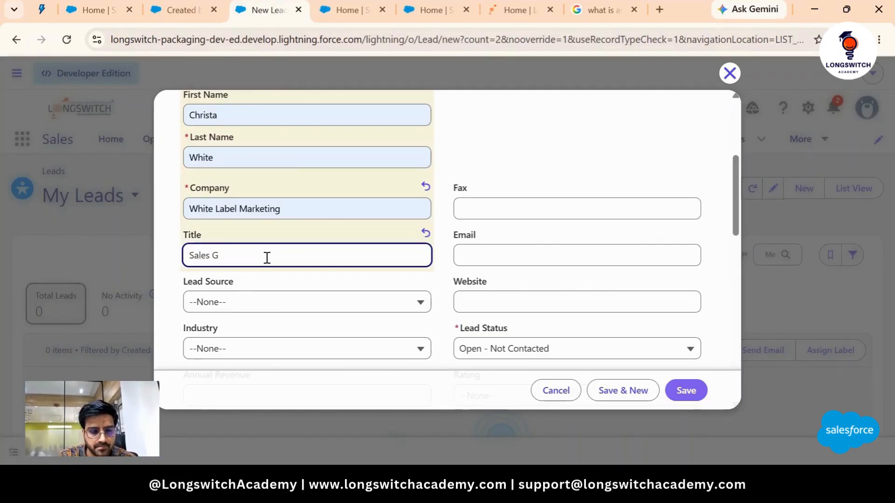
key(BackSpace)
text(Head)
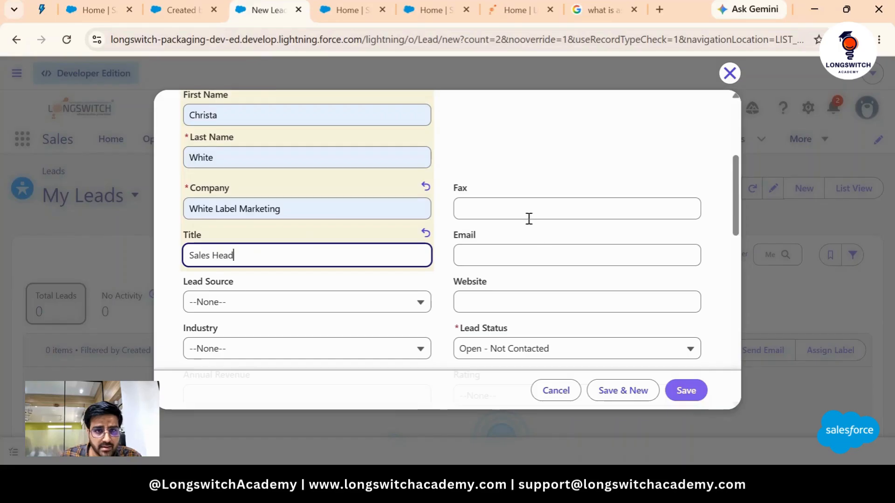
scroll(530, 218, down, 1)
- Enter the lead's e-mail address, correcting the misspelled domain
click(477, 138)
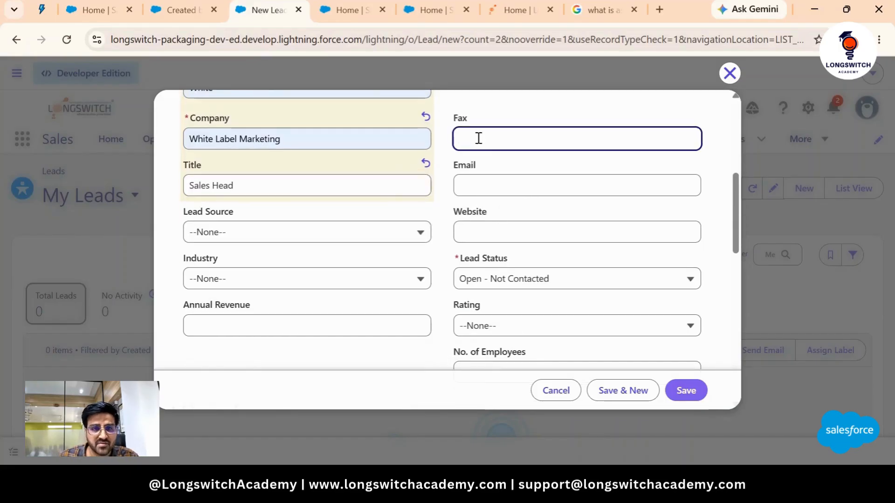
click(473, 180)
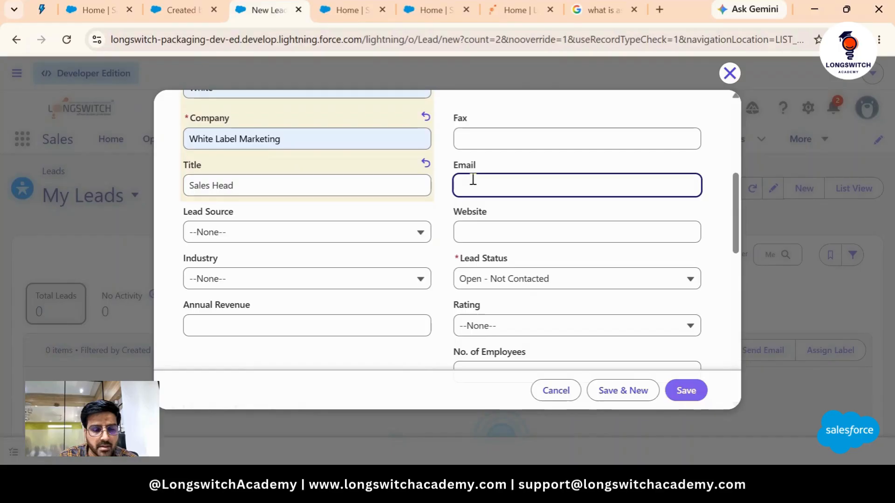
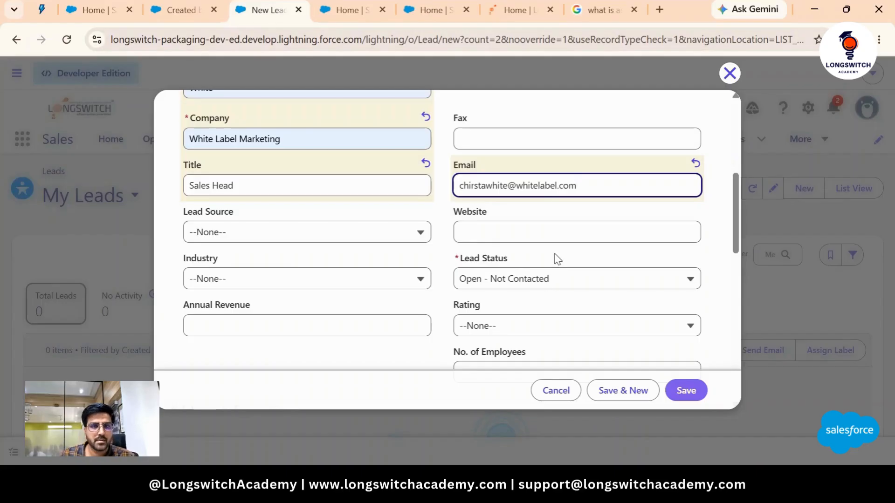
- Set the lead's website to whitelabelmarketing.com
click(535, 223)
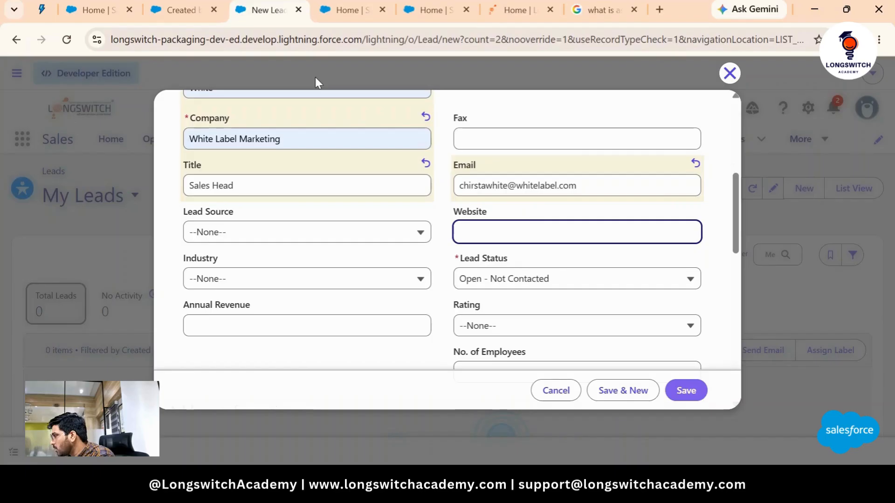
text(whitela)
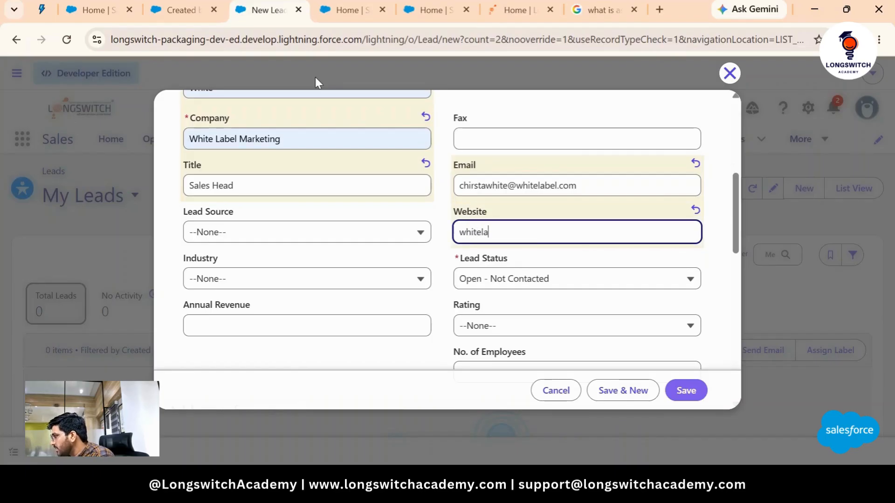
text(bel)
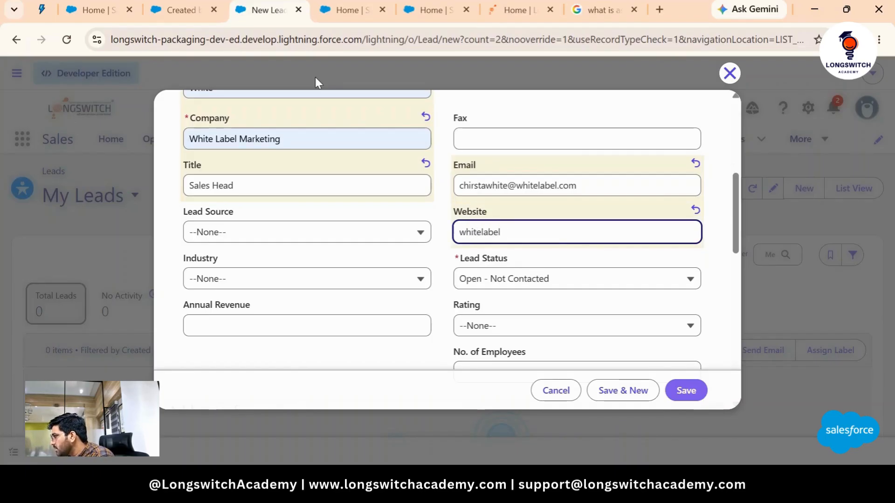
text(abel)
key(BackSpace)
key(BackSpace)
key(BackSpace)
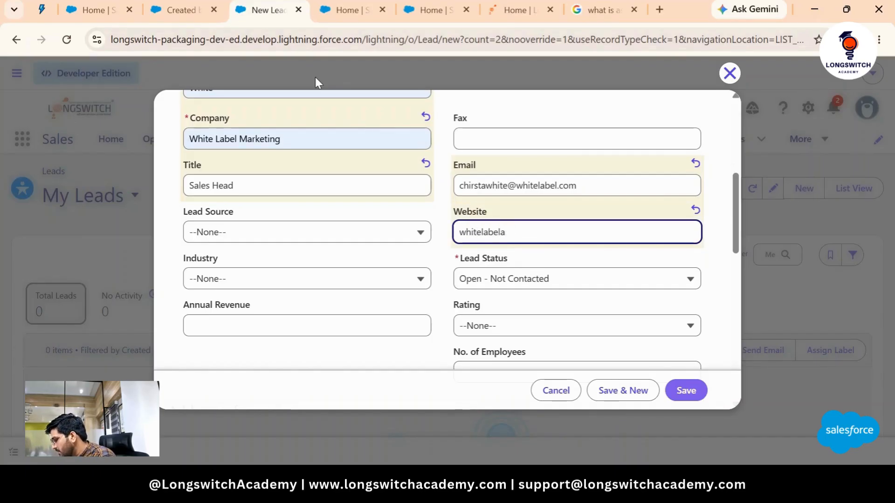
key(BackSpace)
text(marketin)
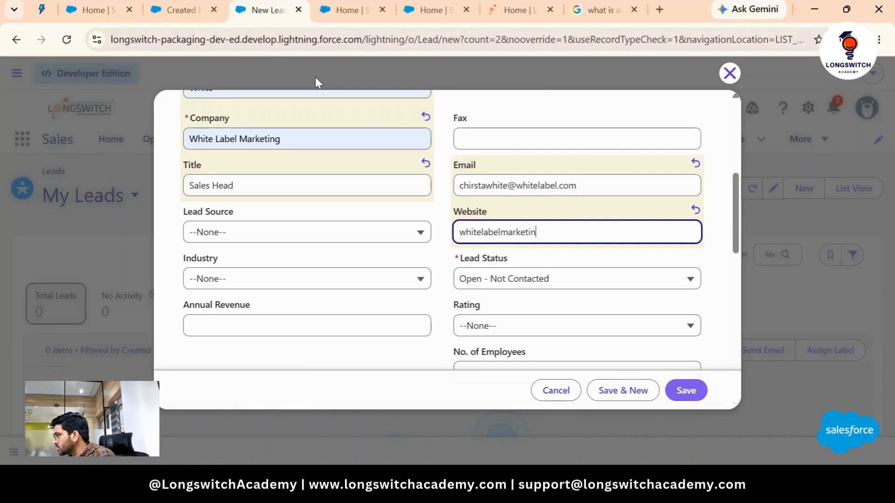
text(g.com)
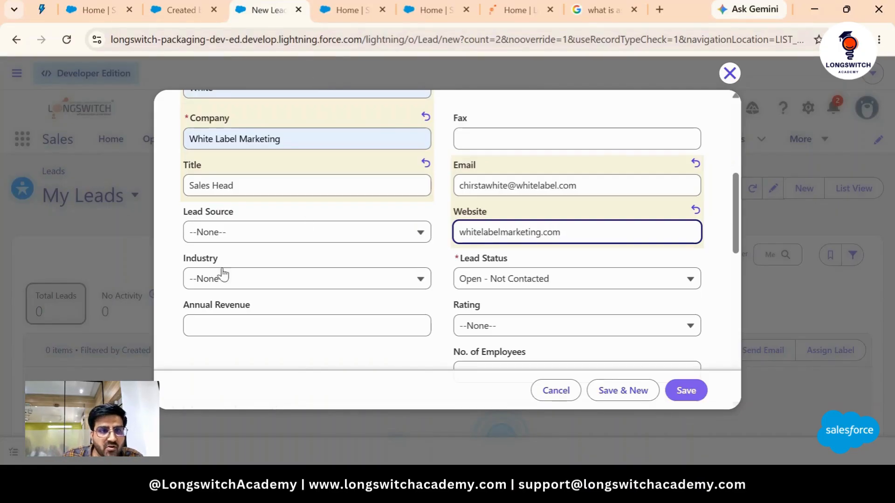
click(232, 232)
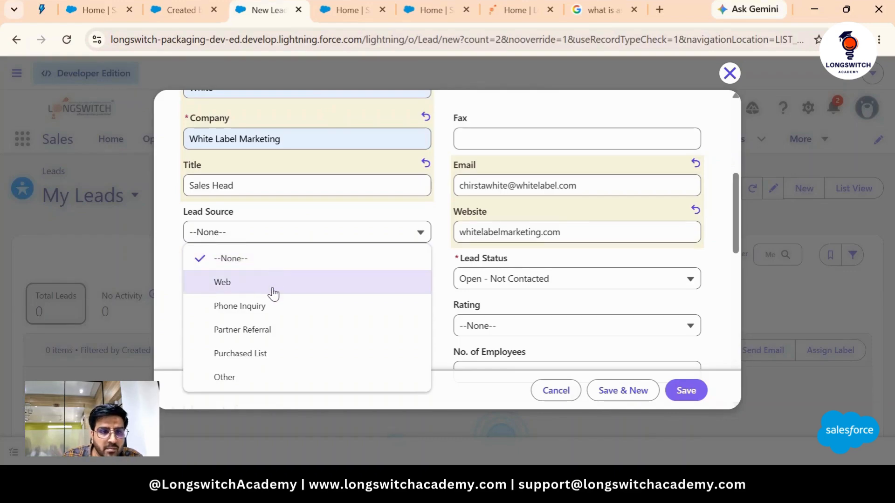
- Choose Phone Inquiry as Lead Source and Entertainment as Industry
click(273, 306)
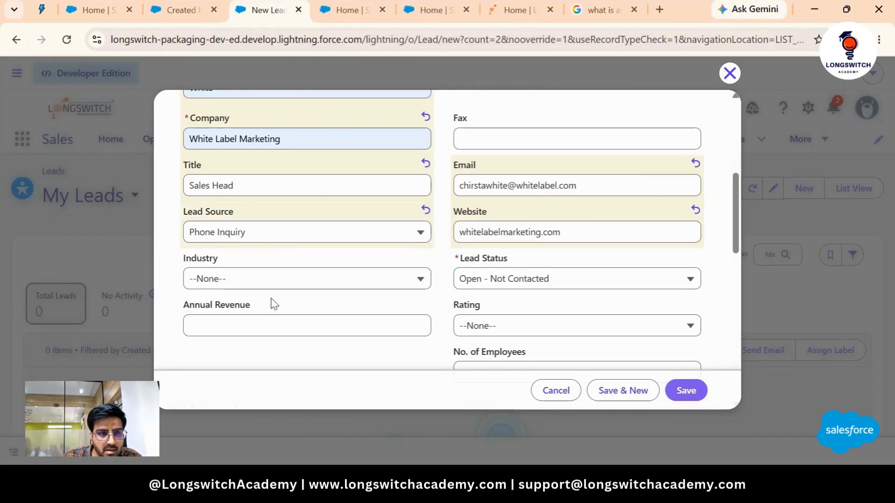
click(238, 282)
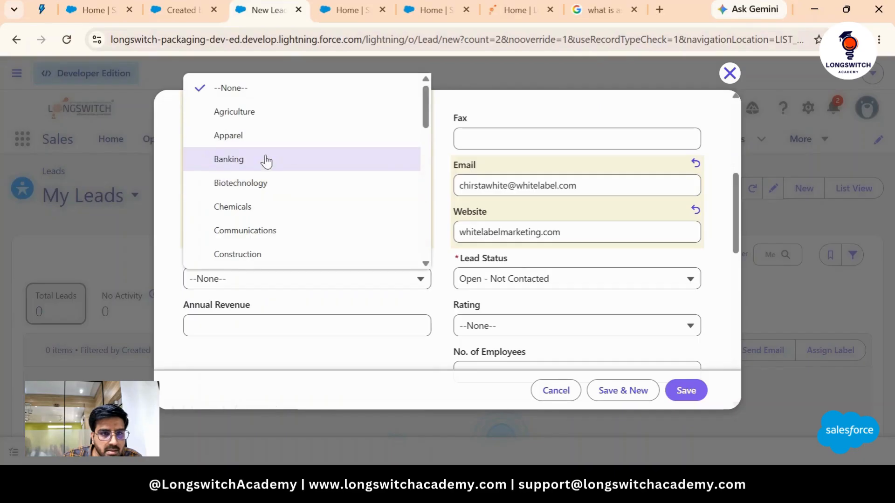
scroll(280, 247, down, 5)
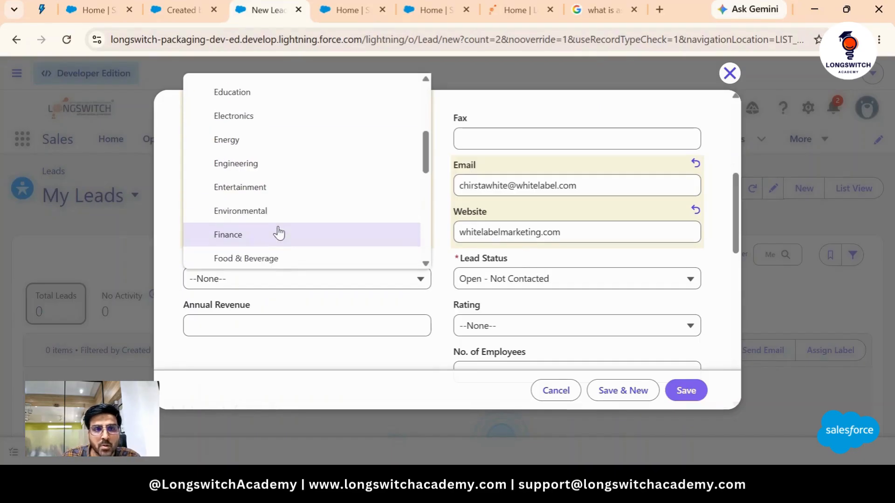
scroll(280, 226, down, 2)
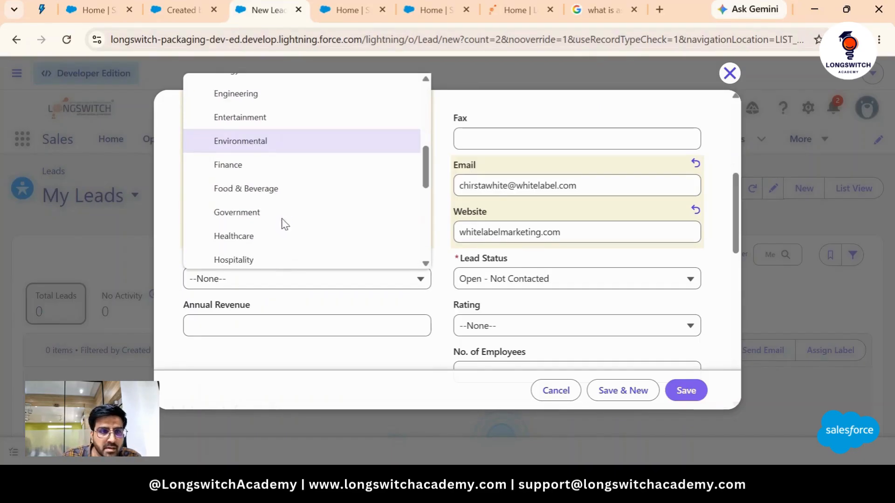
scroll(289, 233, down, 4)
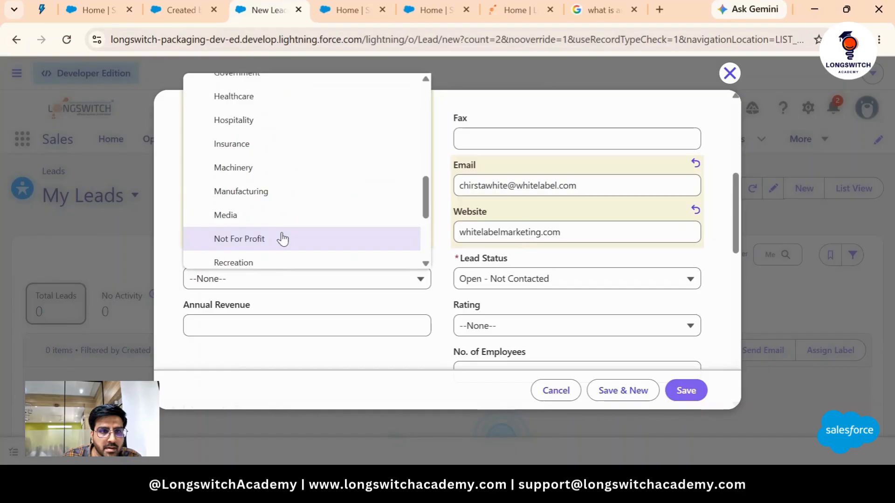
scroll(280, 229, down, 4)
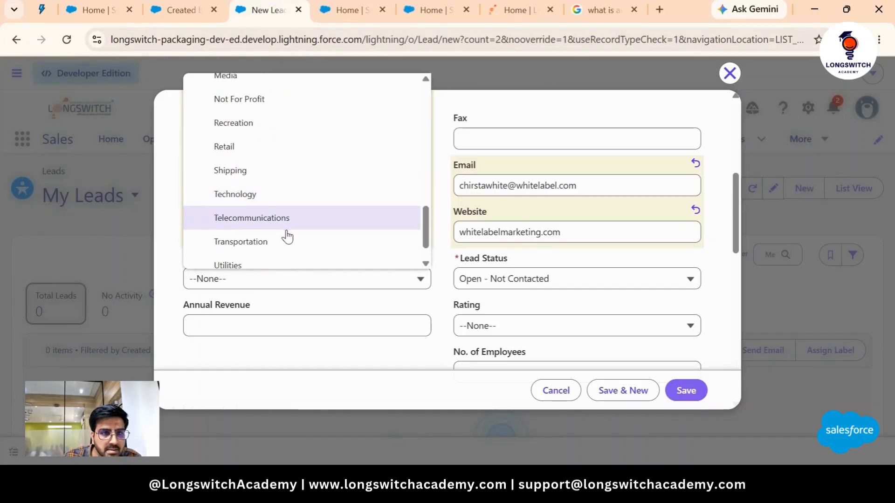
scroll(286, 236, down, 1)
scroll(282, 245, up, 10)
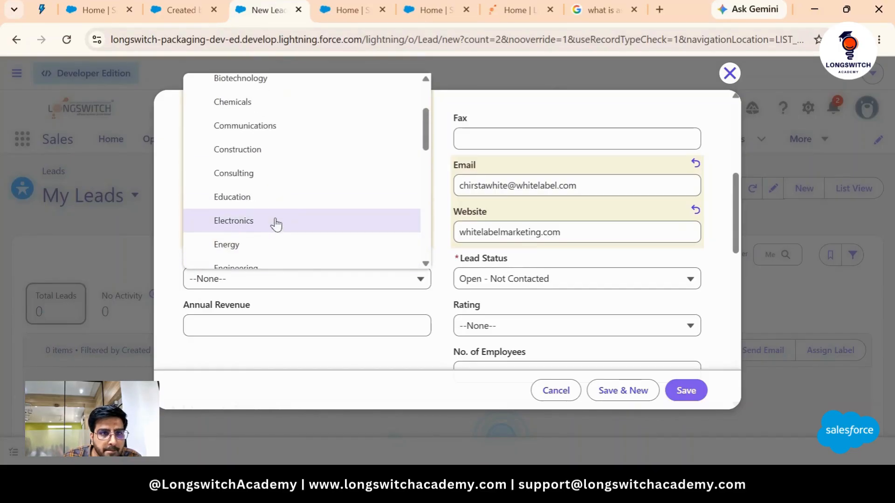
scroll(275, 221, up, 2)
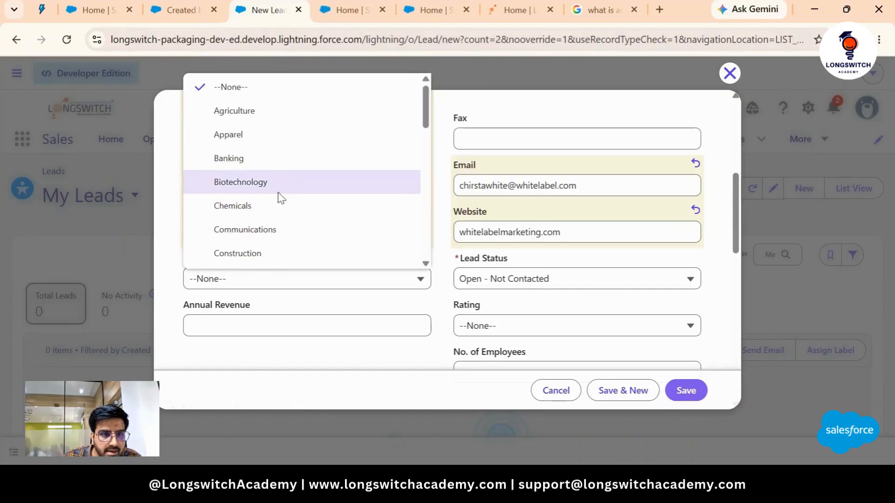
scroll(280, 202, down, 4)
scroll(280, 201, down, 4)
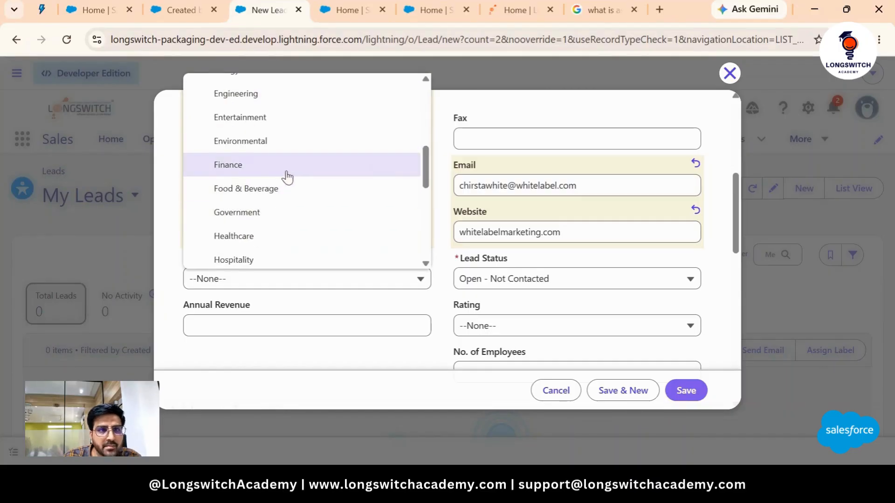
click(259, 120)
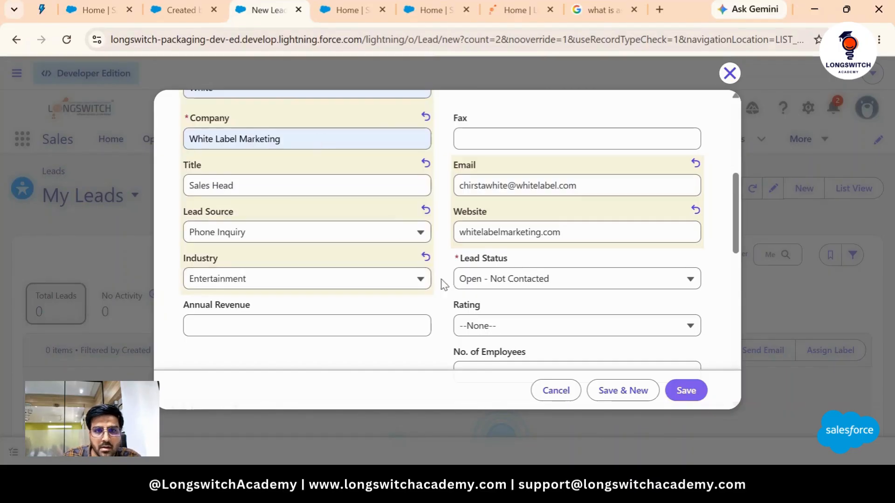
scroll(546, 297, down, 1)
scroll(545, 297, down, 1)
click(520, 210)
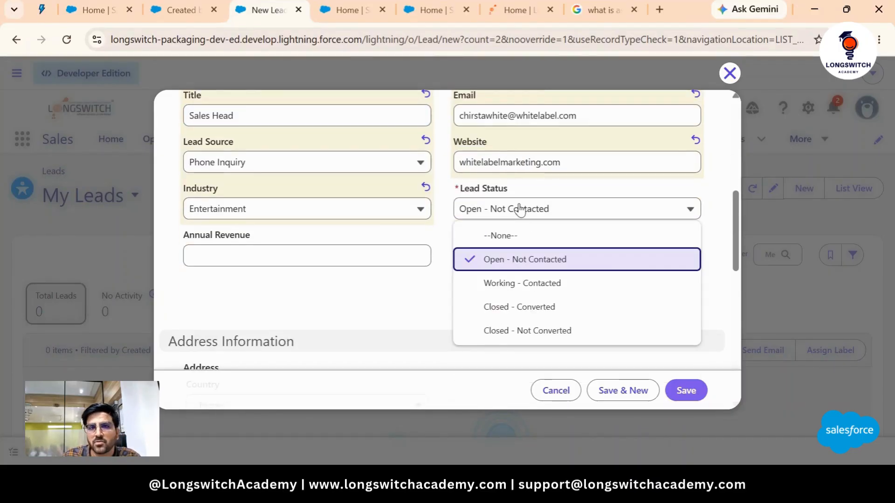
click(520, 210)
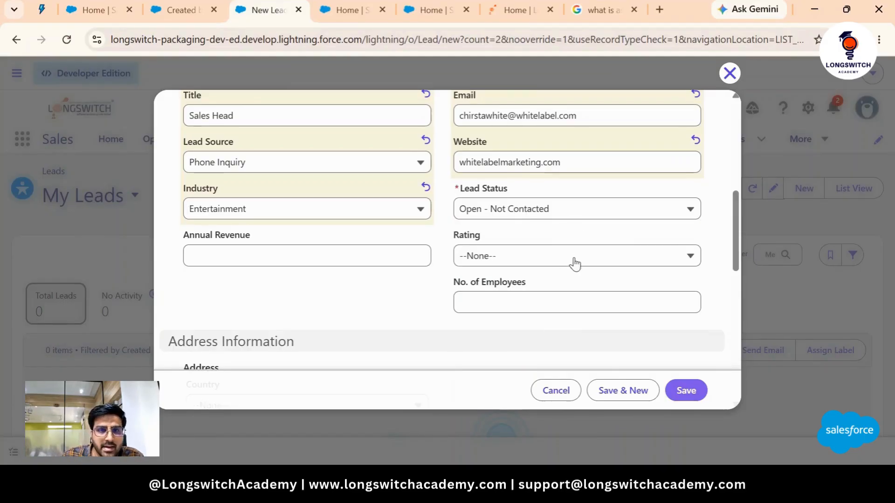
scroll(544, 253, down, 1)
scroll(458, 202, up, 2)
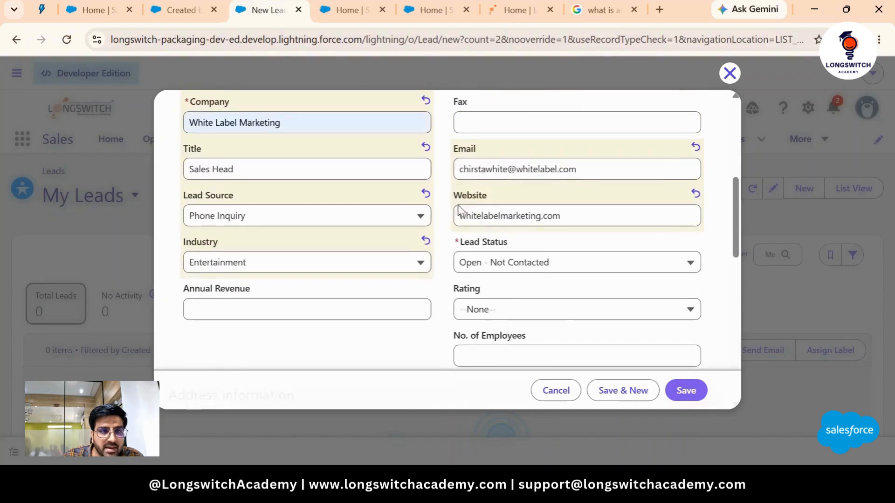
scroll(460, 208, down, 4)
- Set the address country to United States and enter the street address
click(316, 192)
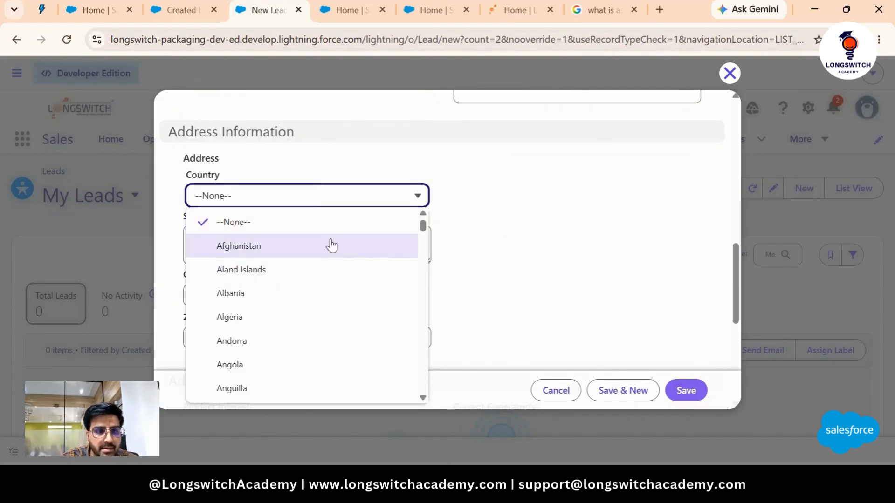
text(un)
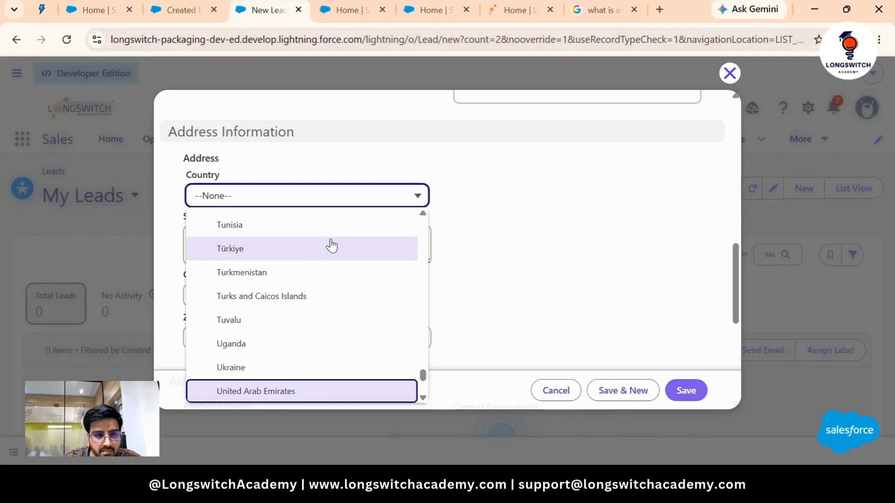
scroll(273, 350, down, 3)
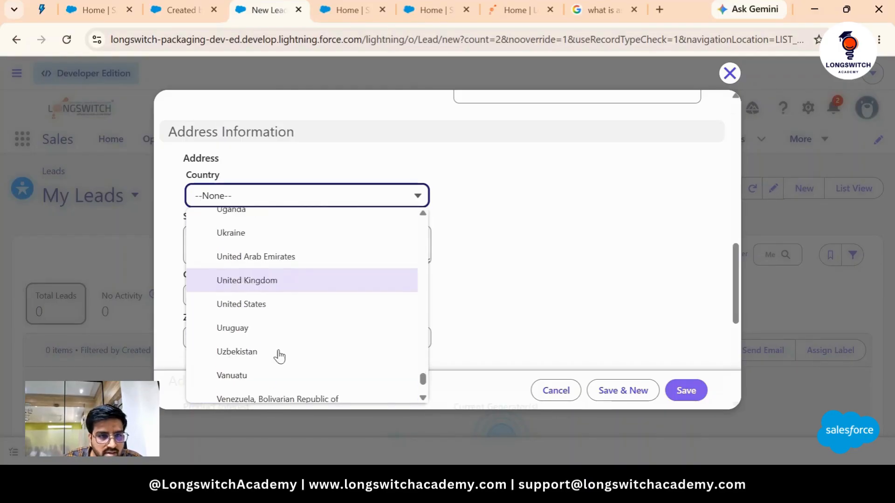
click(284, 302)
click(241, 244)
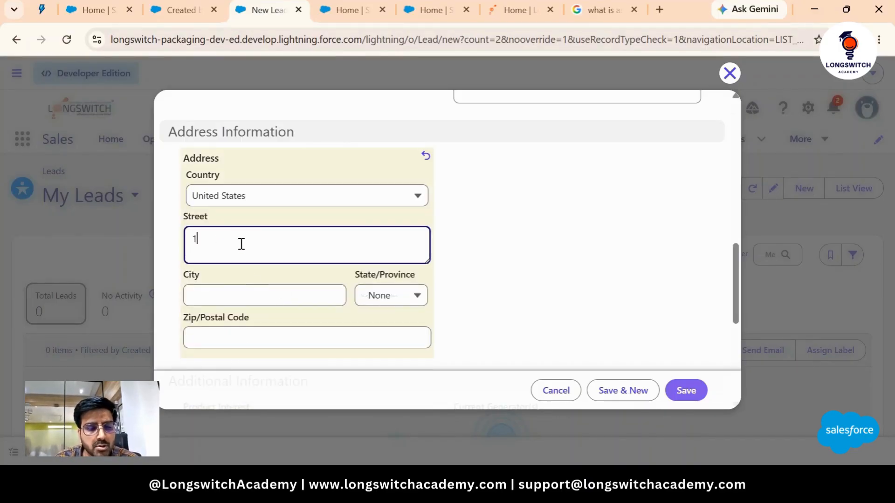
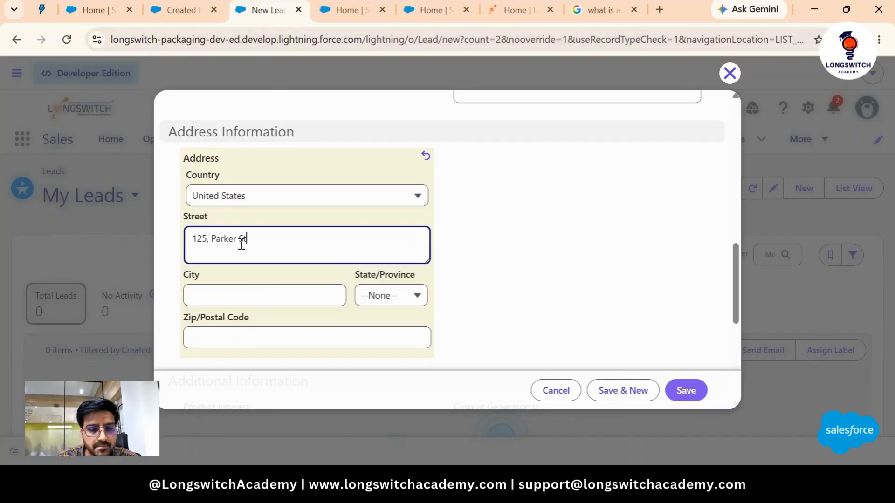
key(BackSpace)
key(BackSpace)
key(BackSpace)
key(BackSpace)
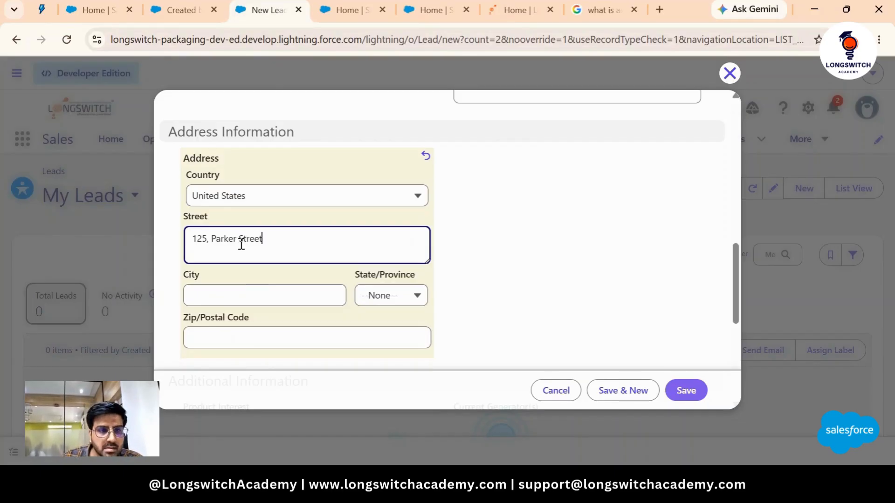
- Enter the city and choose New York as the state
click(229, 295)
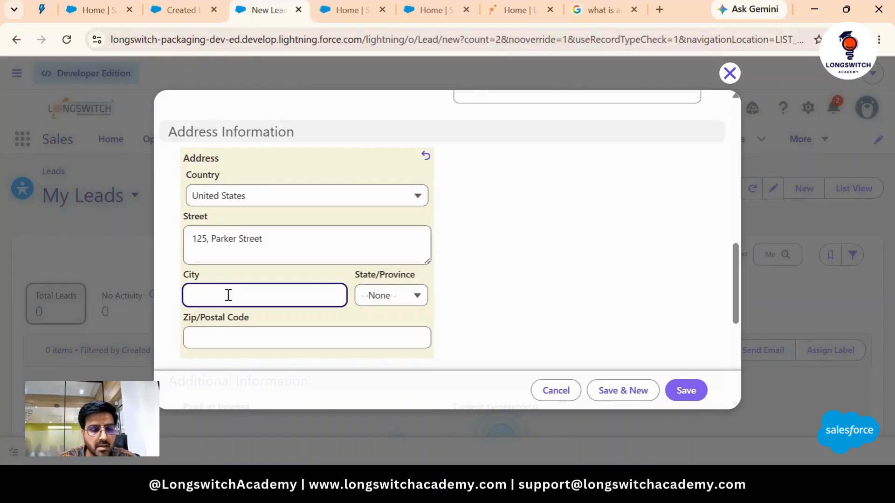
text(New)
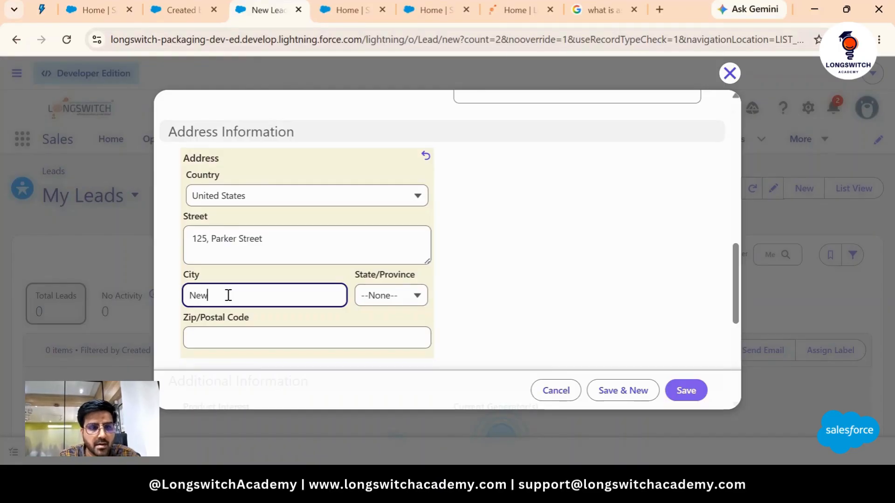
text(yark)
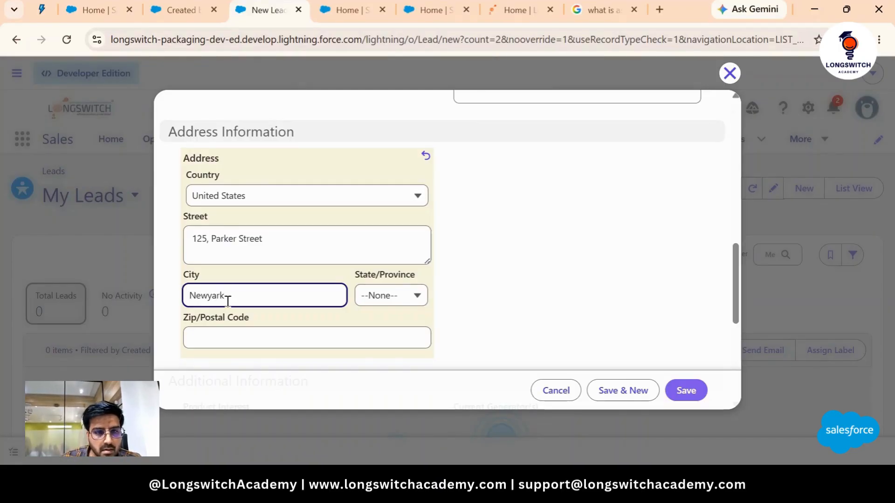
click(375, 296)
scroll(427, 240, down, 7)
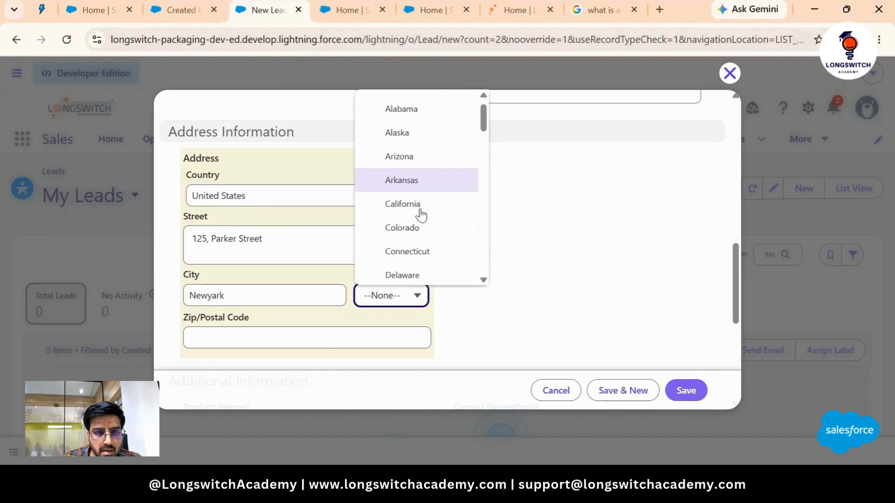
scroll(428, 214, down, 4)
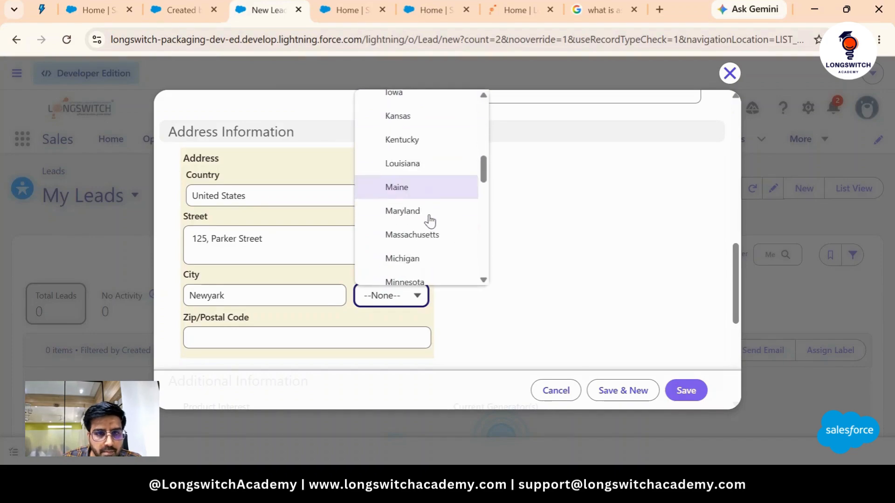
scroll(429, 224, down, 3)
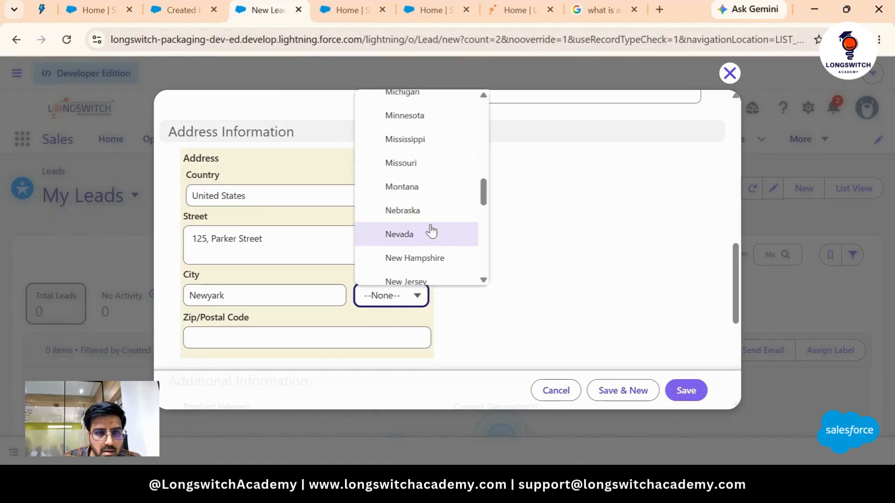
scroll(432, 241, down, 3)
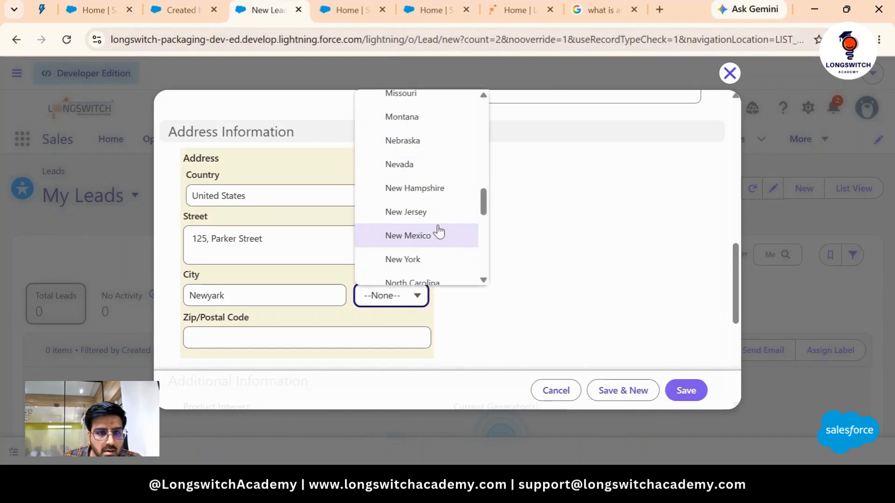
click(415, 261)
scroll(295, 196, down, 3)
- Enter the lead's zip/postal code
click(291, 191)
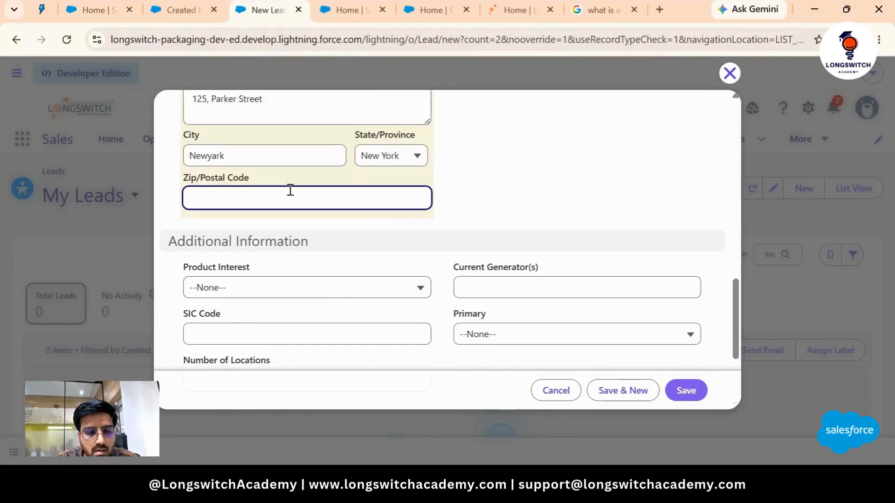
text(z34560)
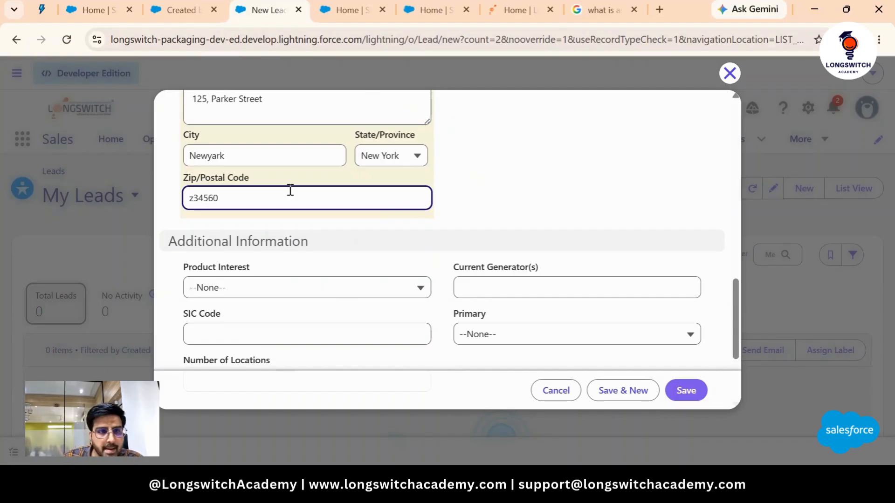
scroll(261, 249, down, 2)
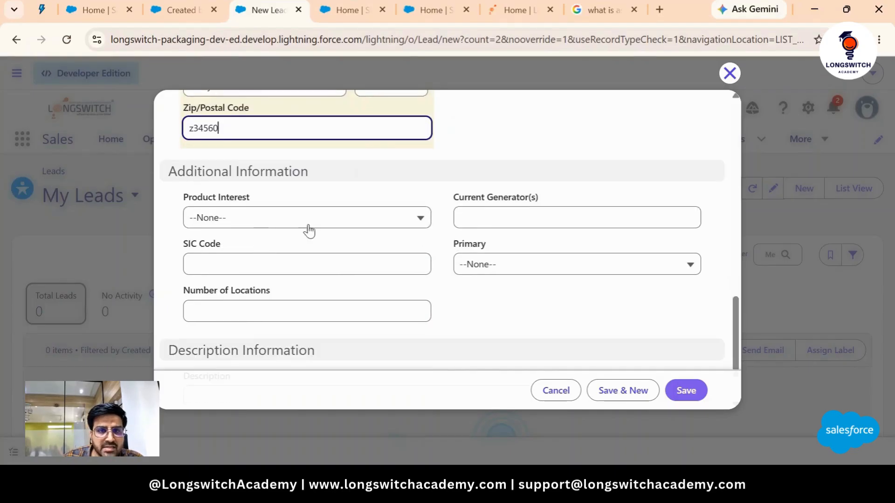
scroll(598, 212, down, 2)
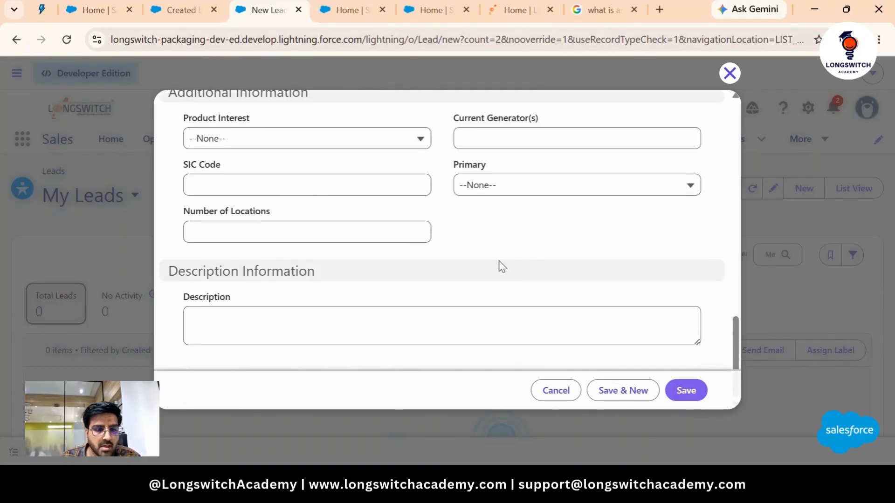
- Type a Description sentence stating this is a direct lead
click(411, 329)
text(T)
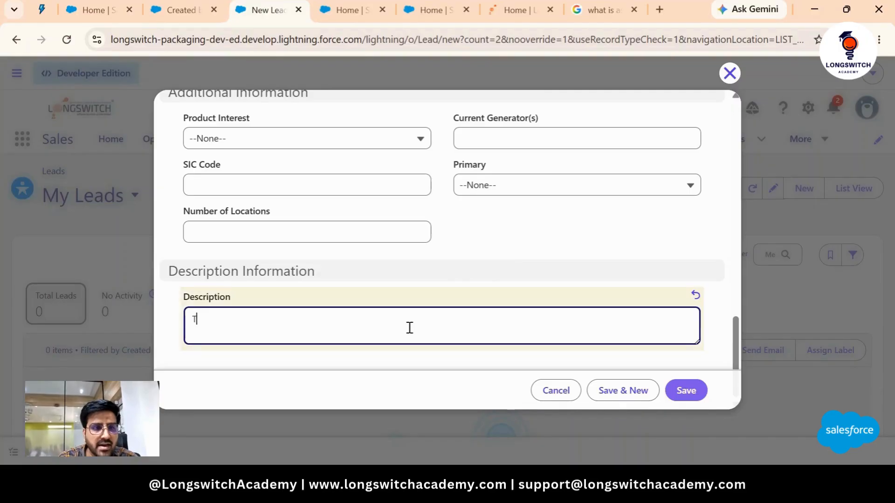
text(his)
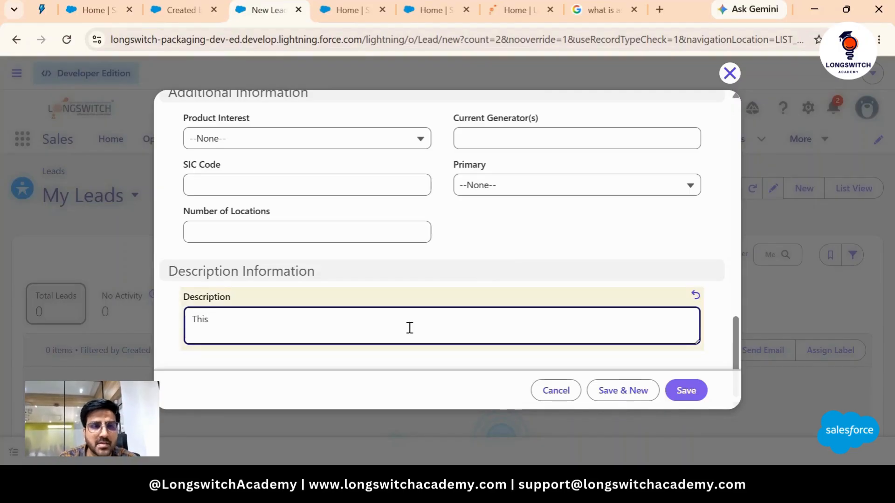
text( Shubham's)
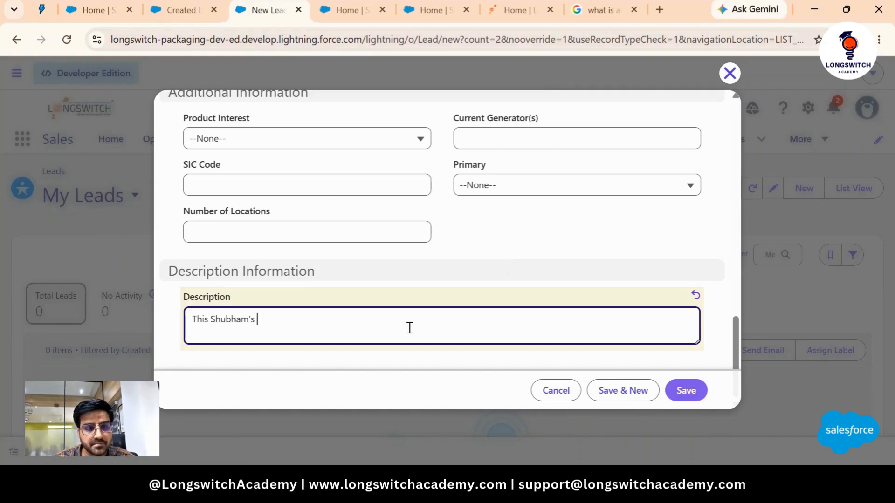
text(lea)
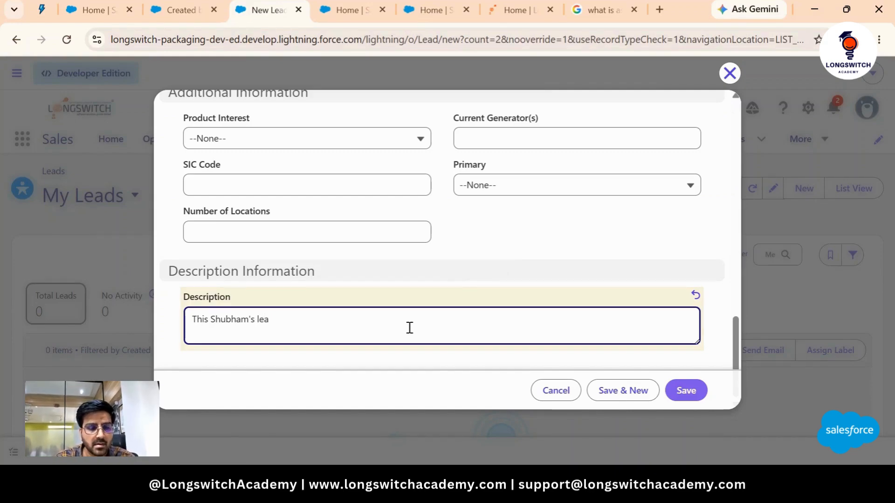
key(BackSpace)
key(BackSpace)
key(BackSpace)
text(du)
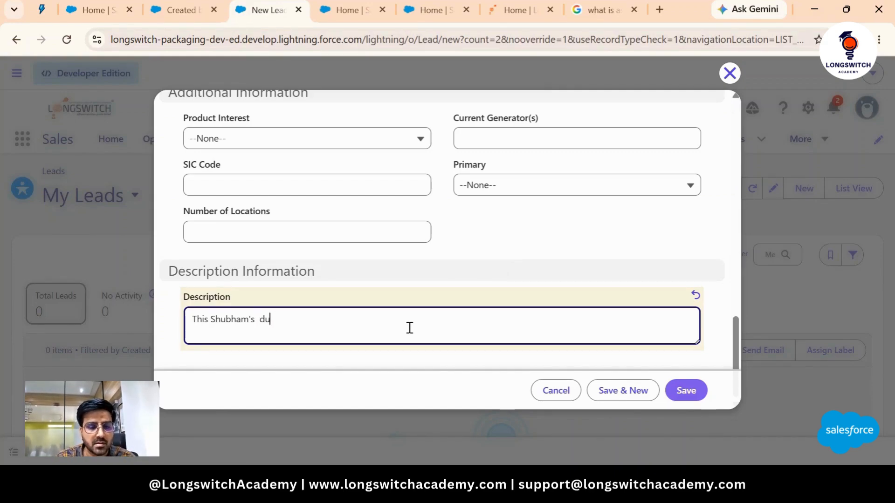
key(BackSpace)
text(irec)
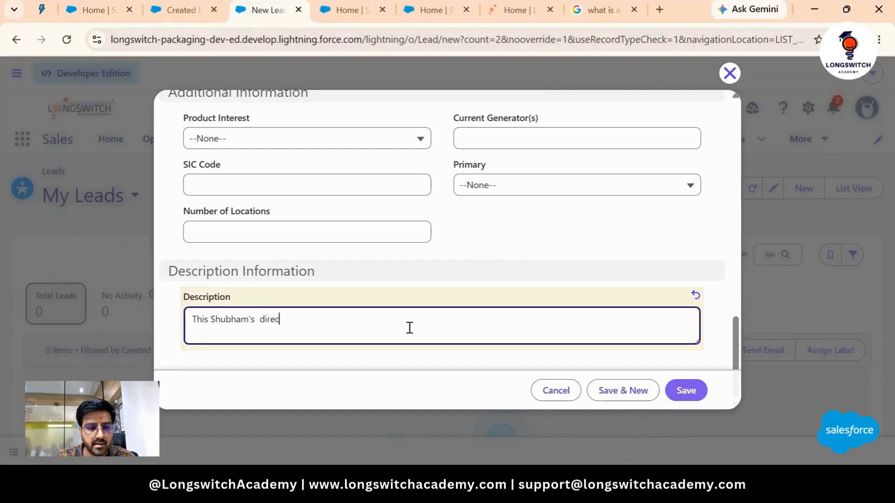
text(t lead.)
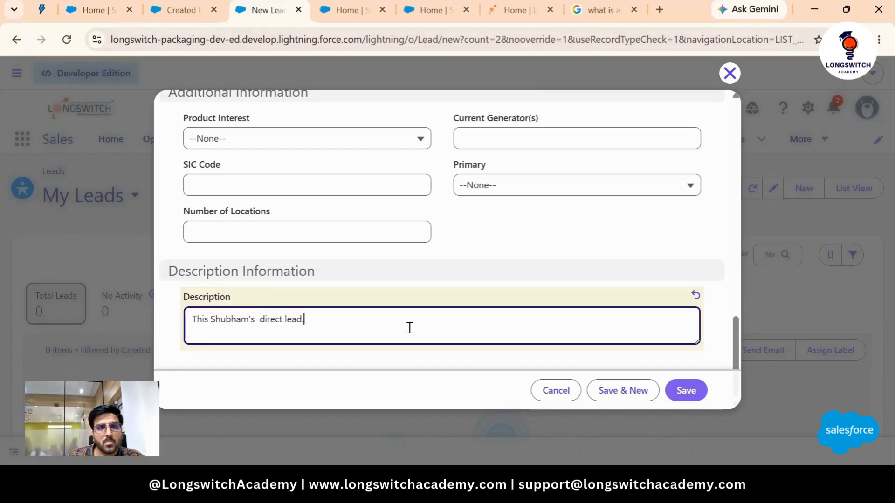
- Save the lead and view its Details tab on the record page
click(684, 391)
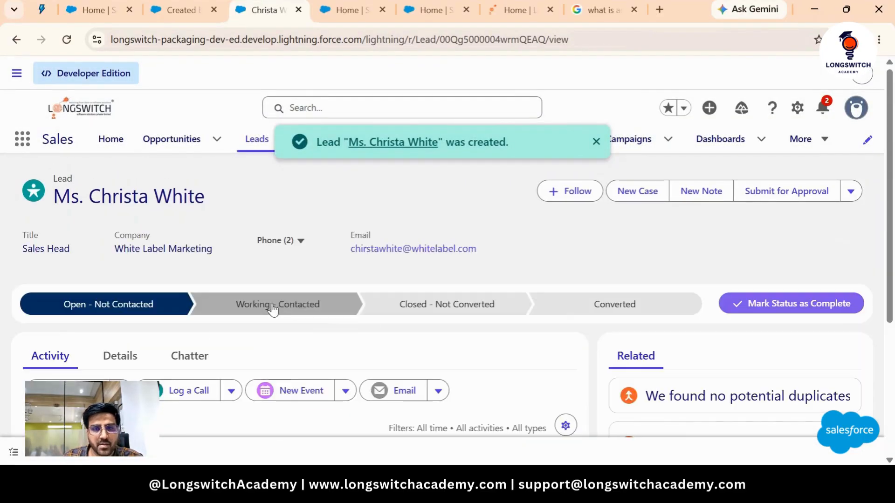
click(125, 358)
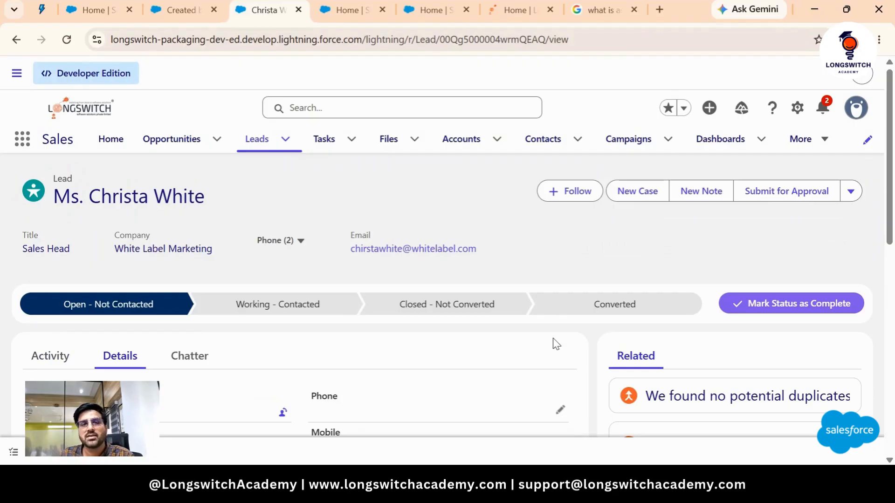